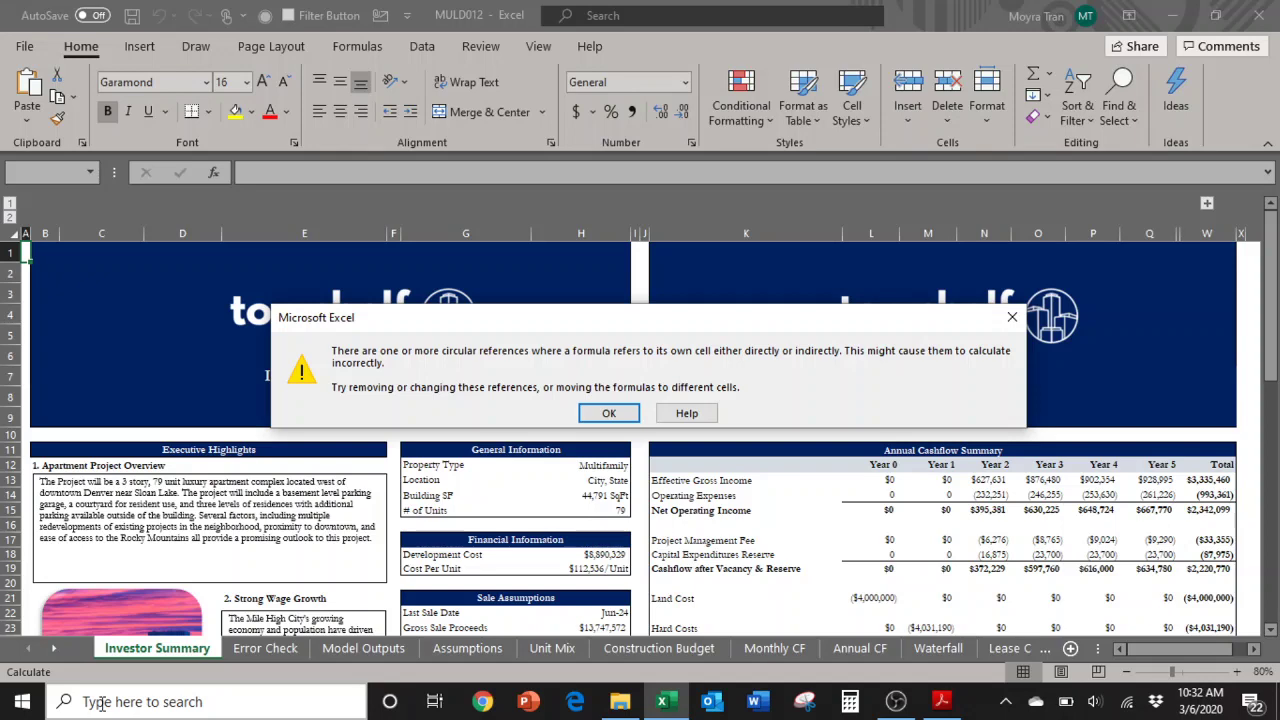
- Dismiss the circular-reference warning and scroll down the Construction Budget sheet
left_click(609, 414)
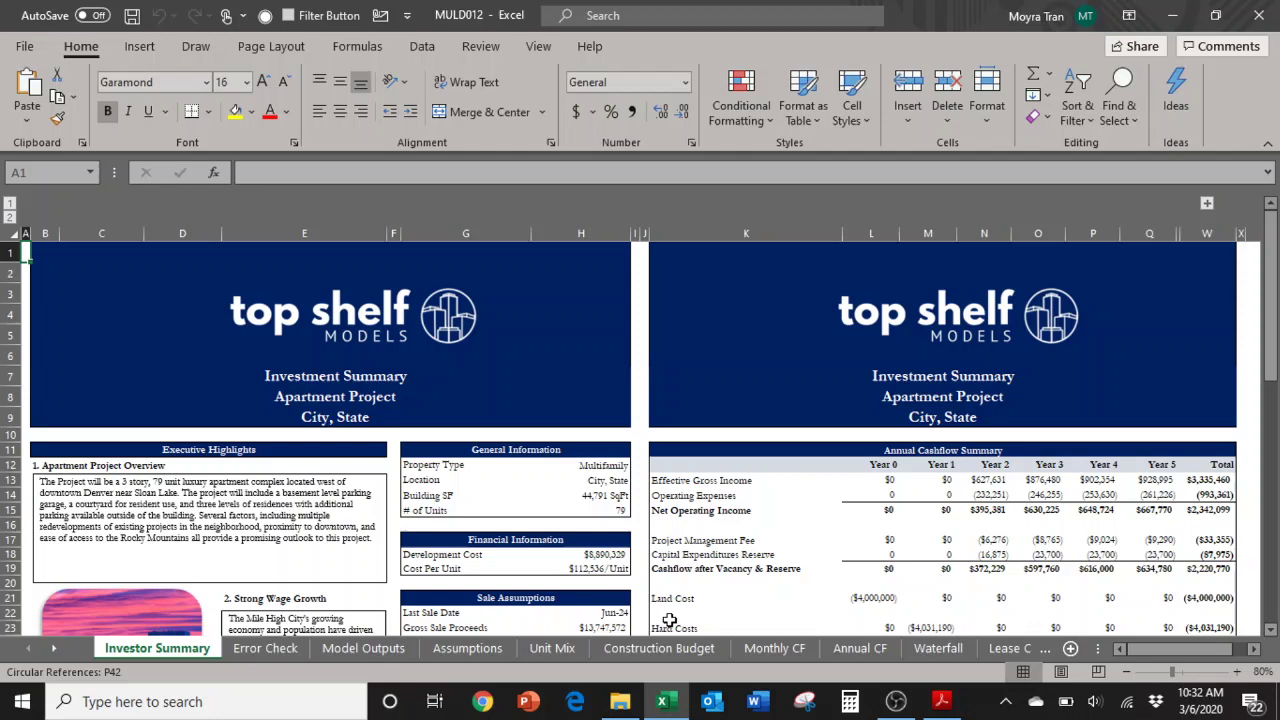
left_click(659, 648)
scroll(616, 354, "down", 1)
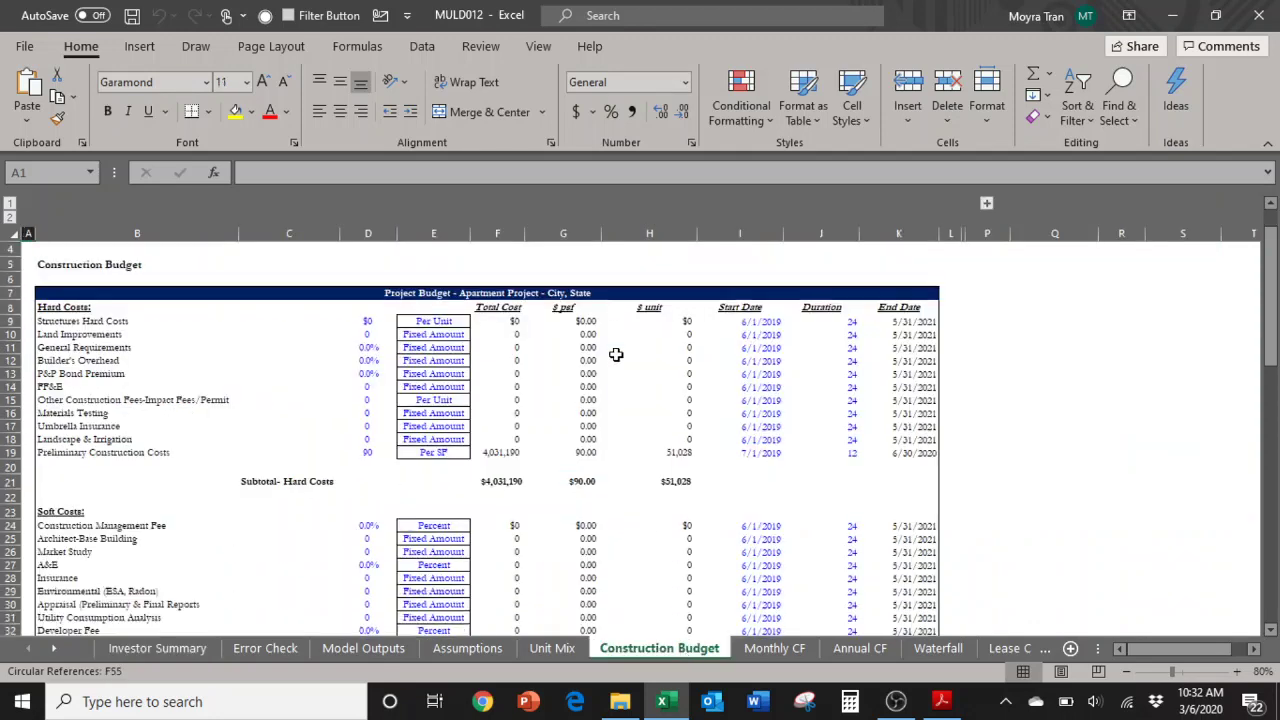
scroll(616, 354, "down", 10)
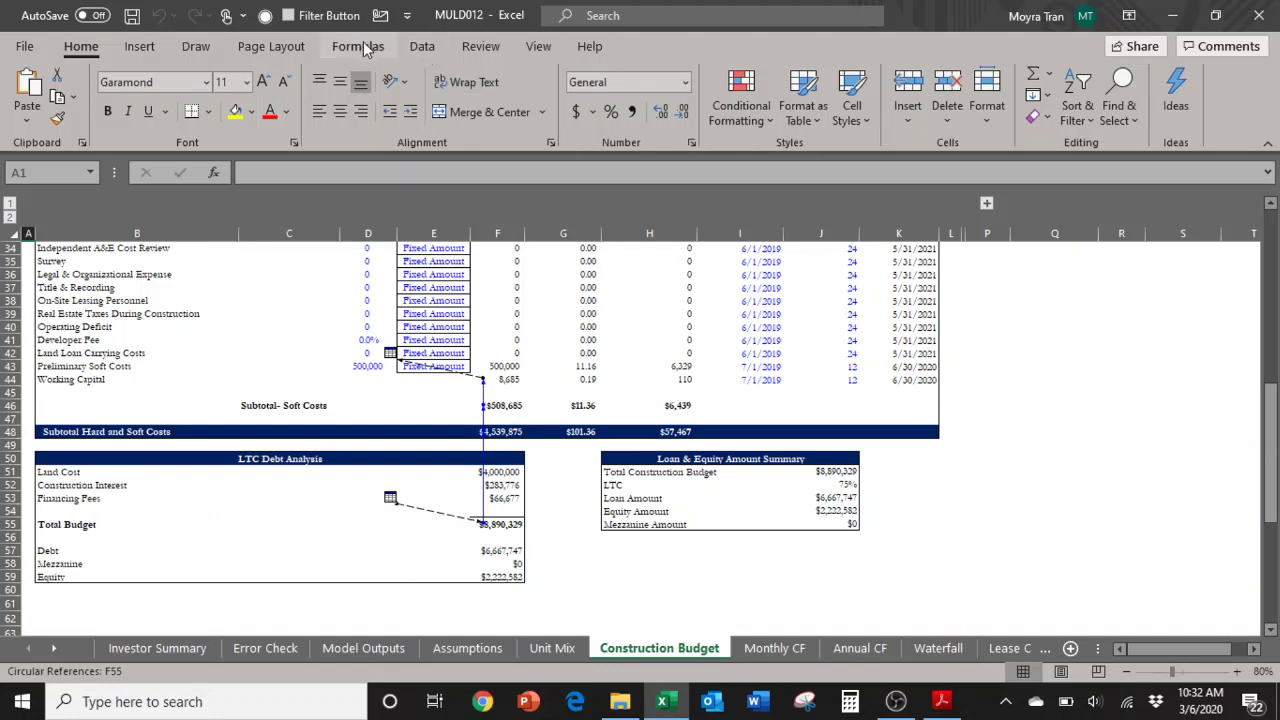
- List the circular-reference cells under Formulas Error Checking, locating Total Budget cell F55
left_click(363, 46)
left_click(940, 97)
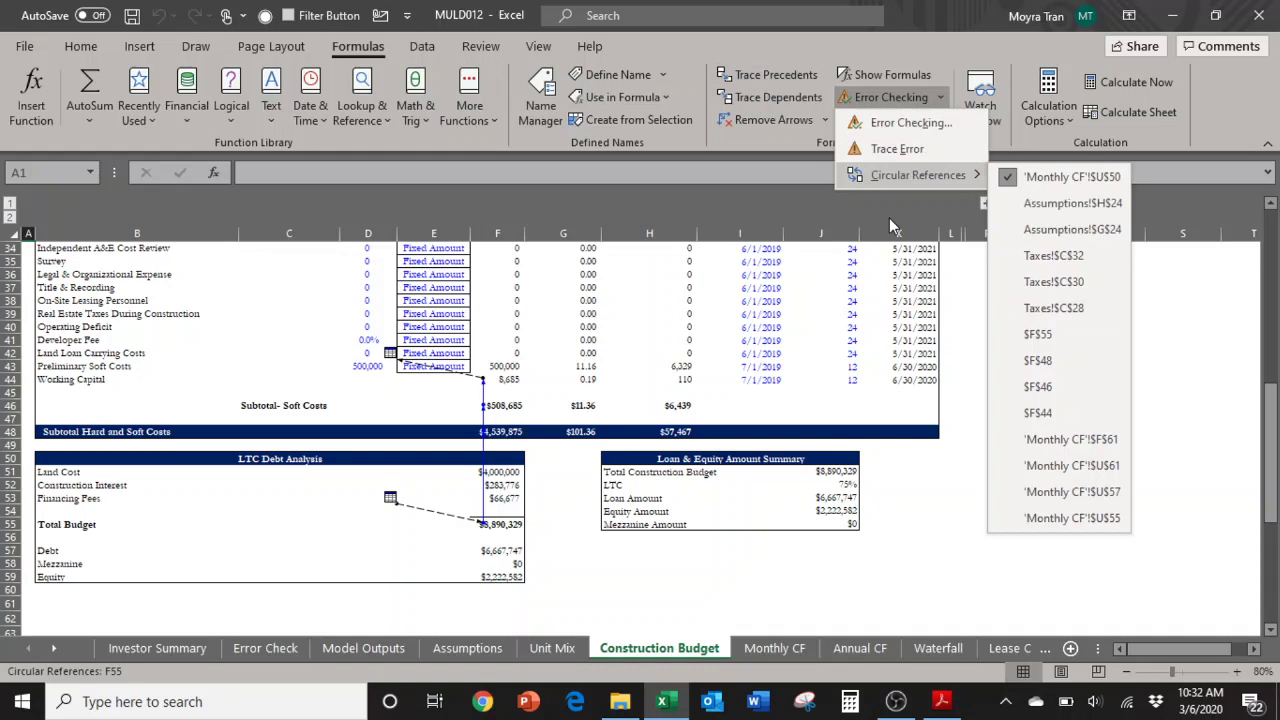
left_click(894, 509)
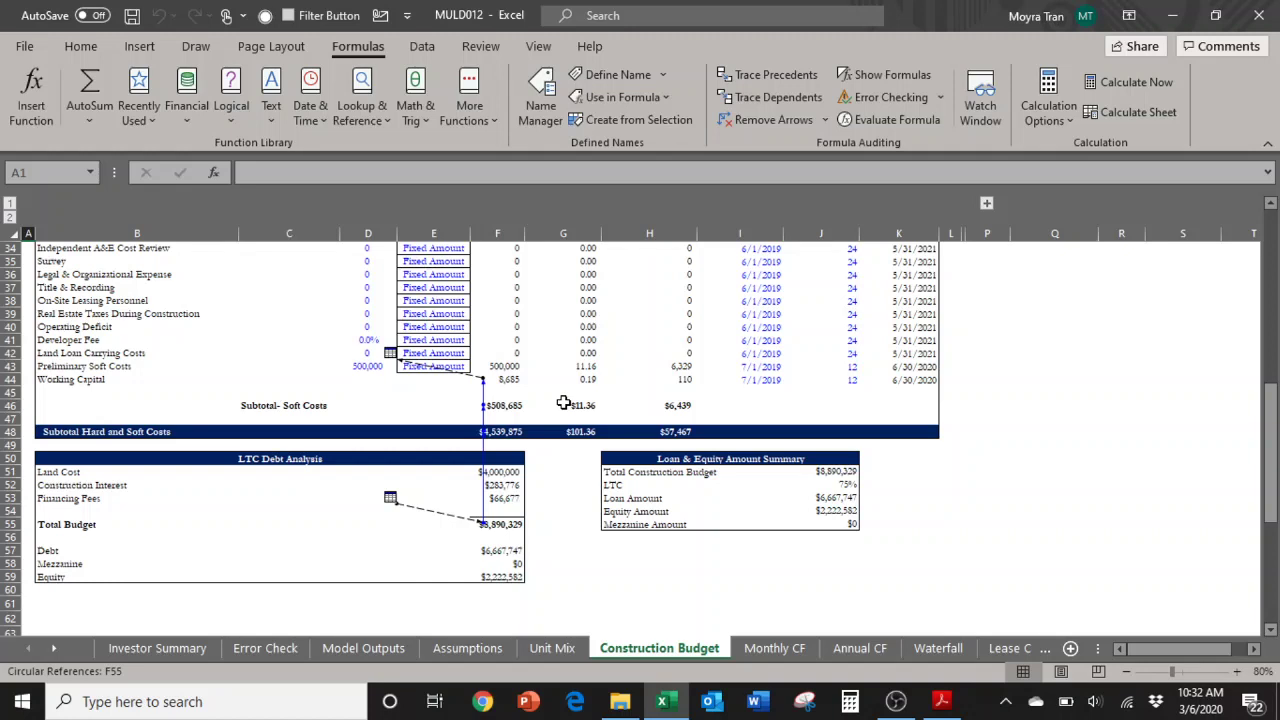
left_click(506, 430)
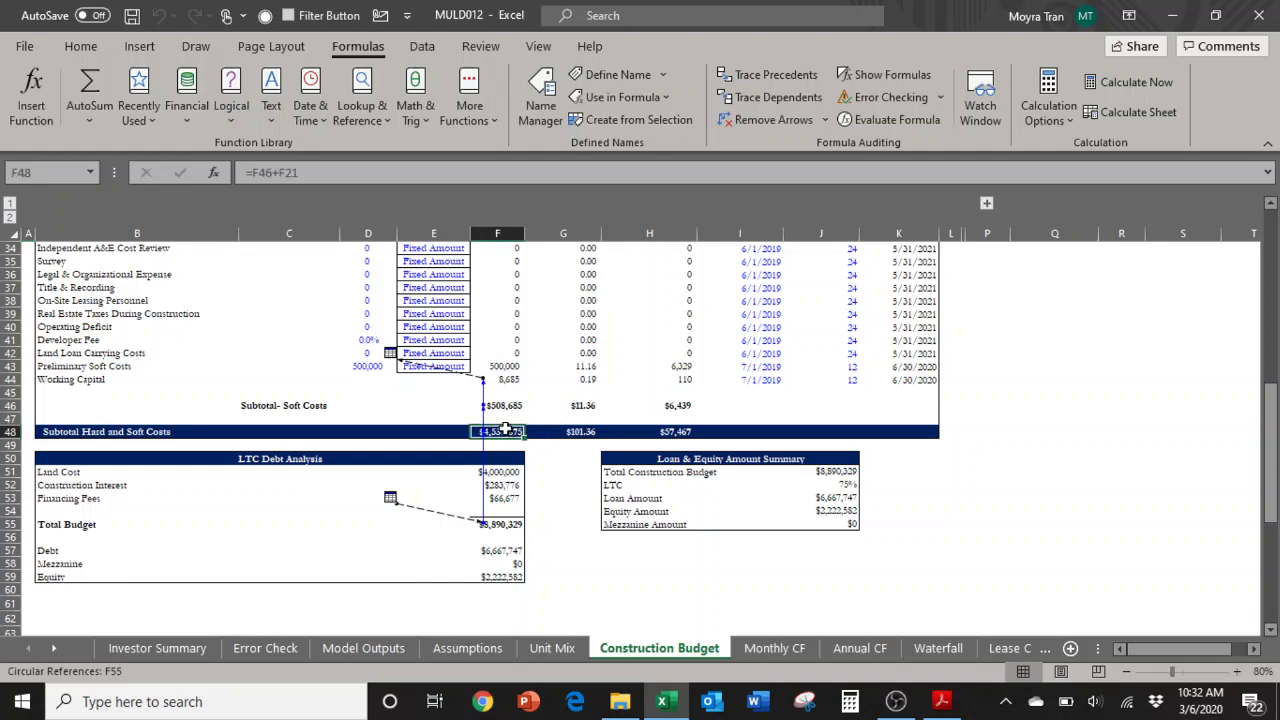
key("Down")
key("Down")
key("Down")
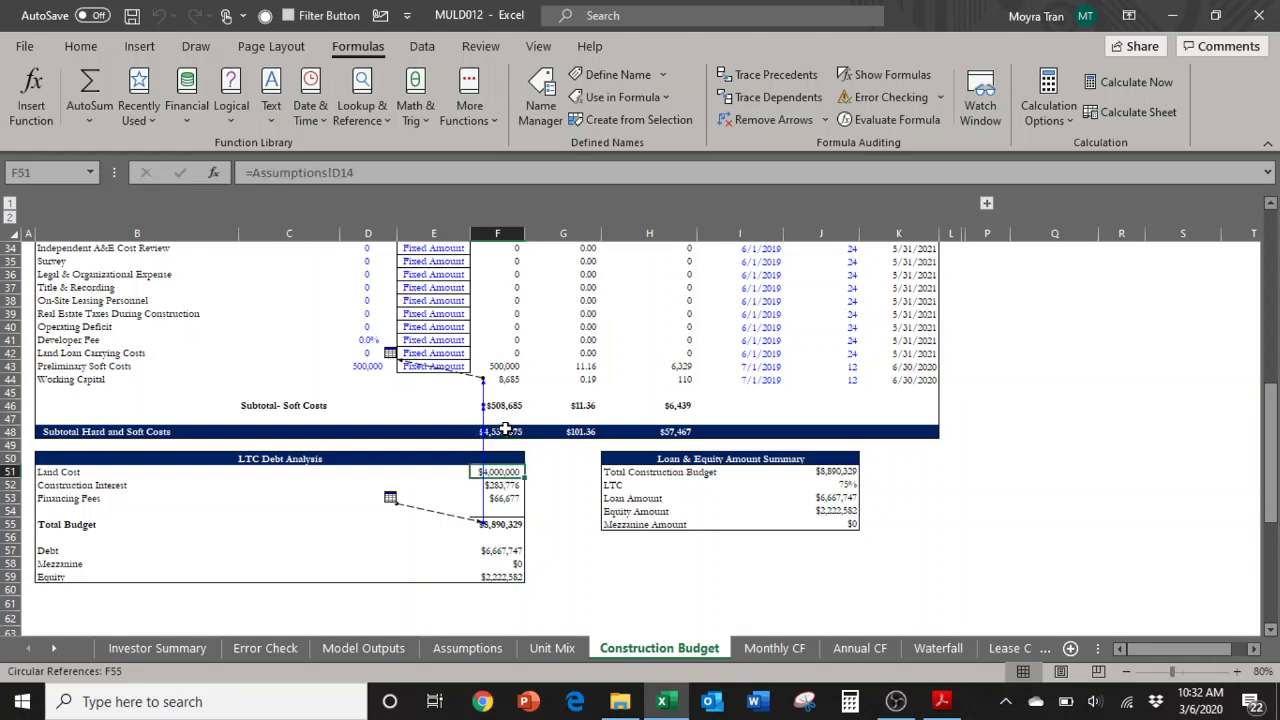
key("Down")
key("Down")
key("Down")
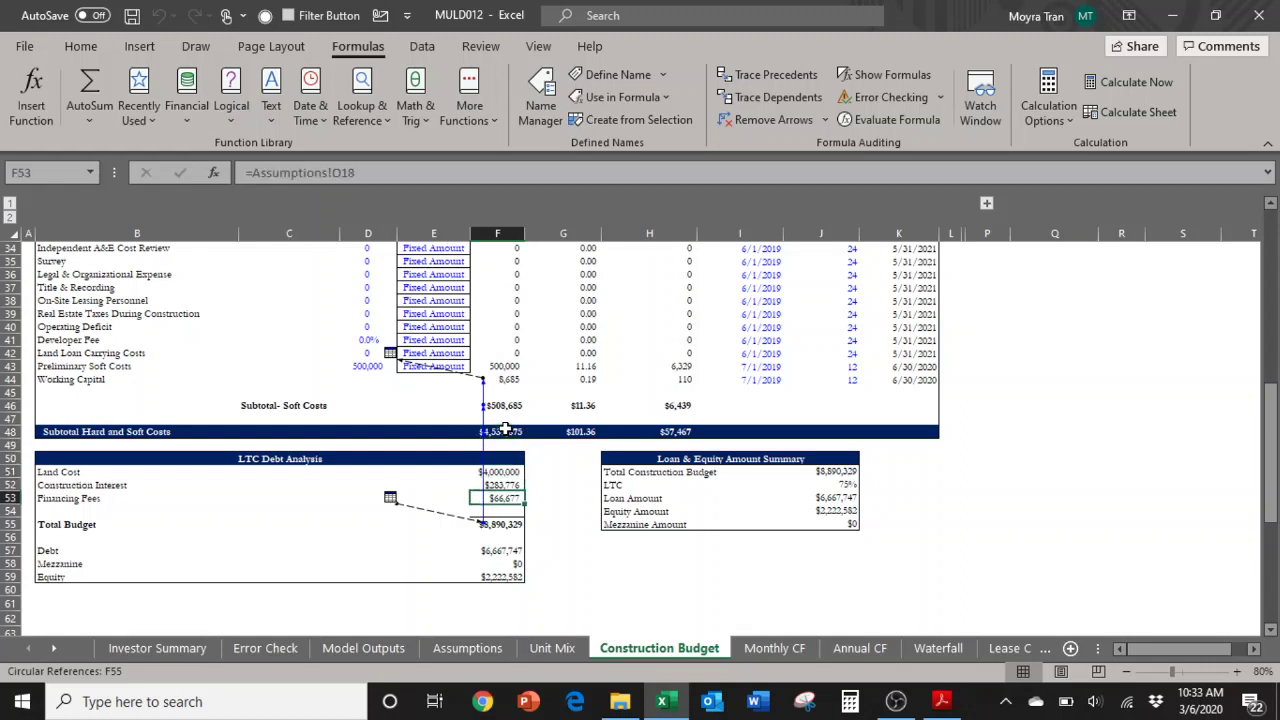
key("Down")
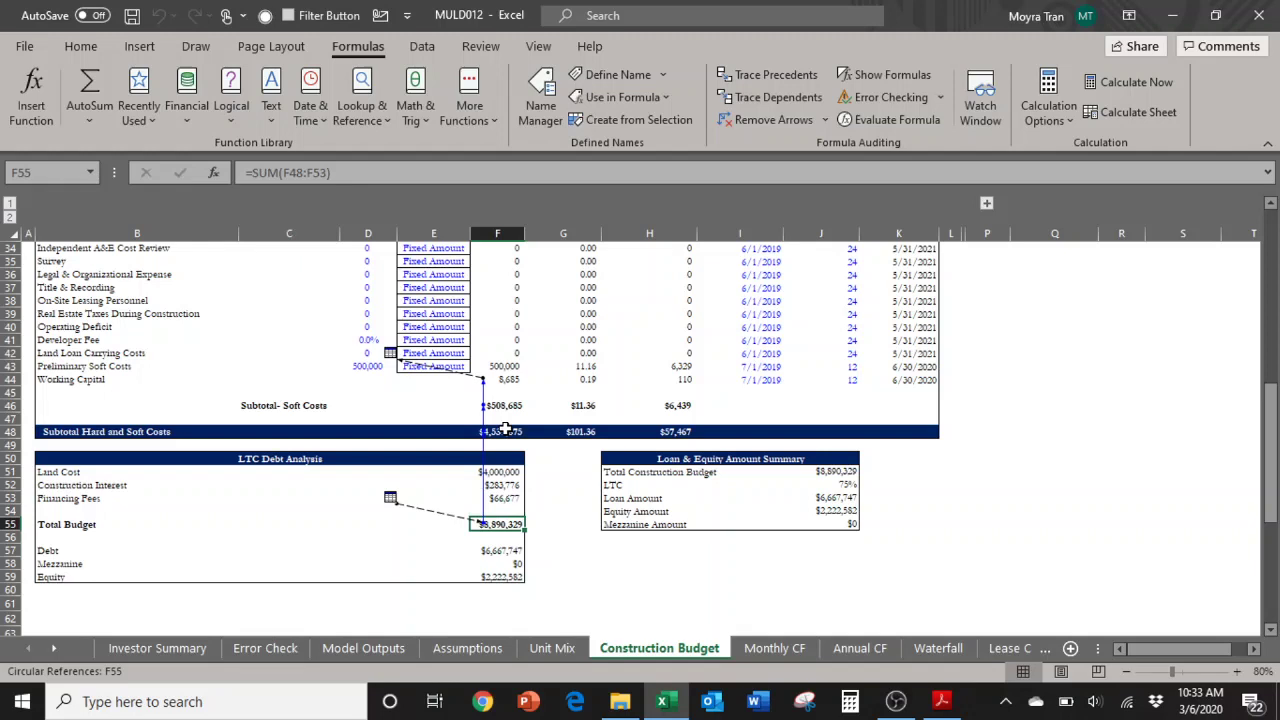
key("Up")
key("Up")
key("Up")
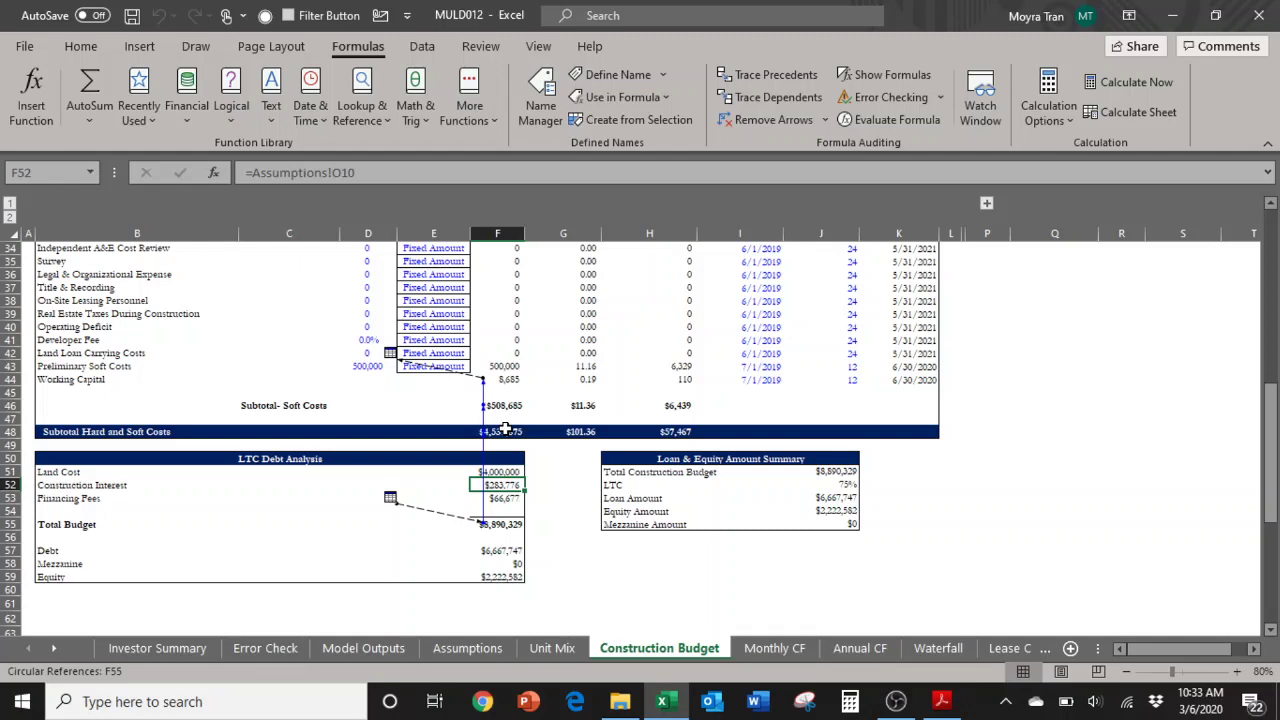
key("Down")
key("Down")
key("Down")
key("Up")
key("Up")
key("Up")
key("Down")
key("Down")
key("Down")
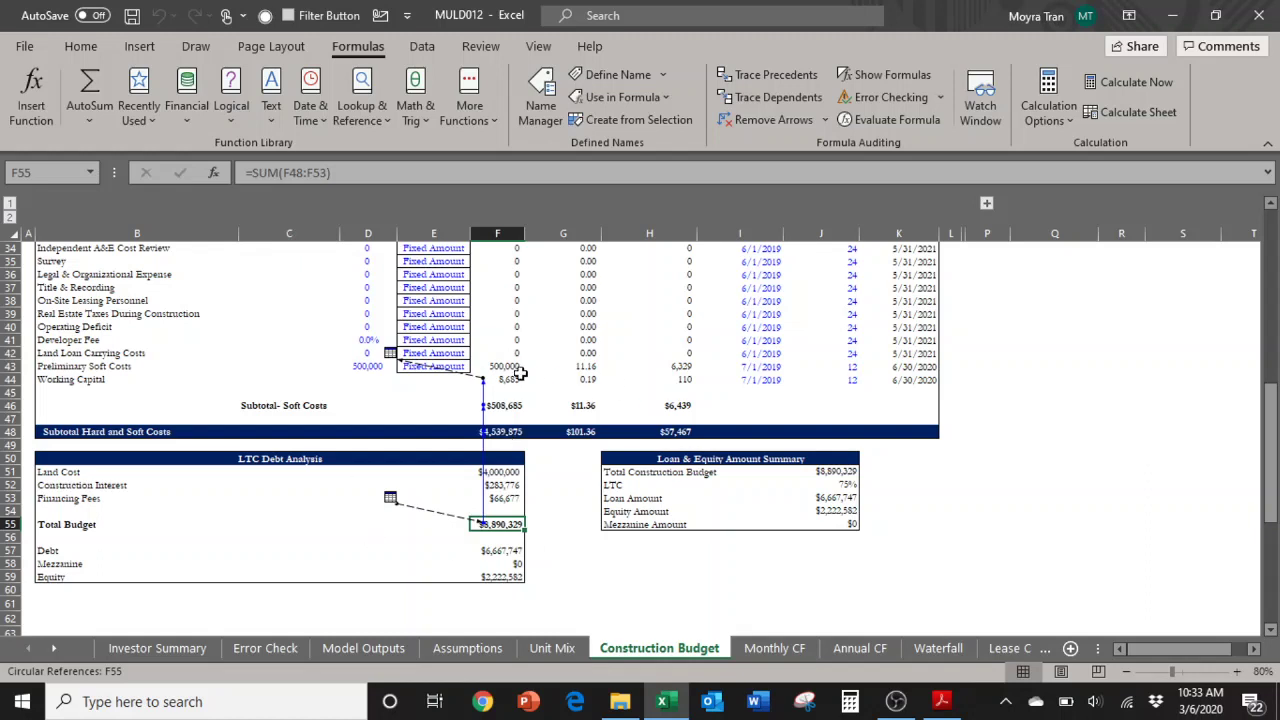
- Enable iterative calculation in Excel Options > Formulas with 100 iterations and 0.001 maximum change
left_click(24, 47)
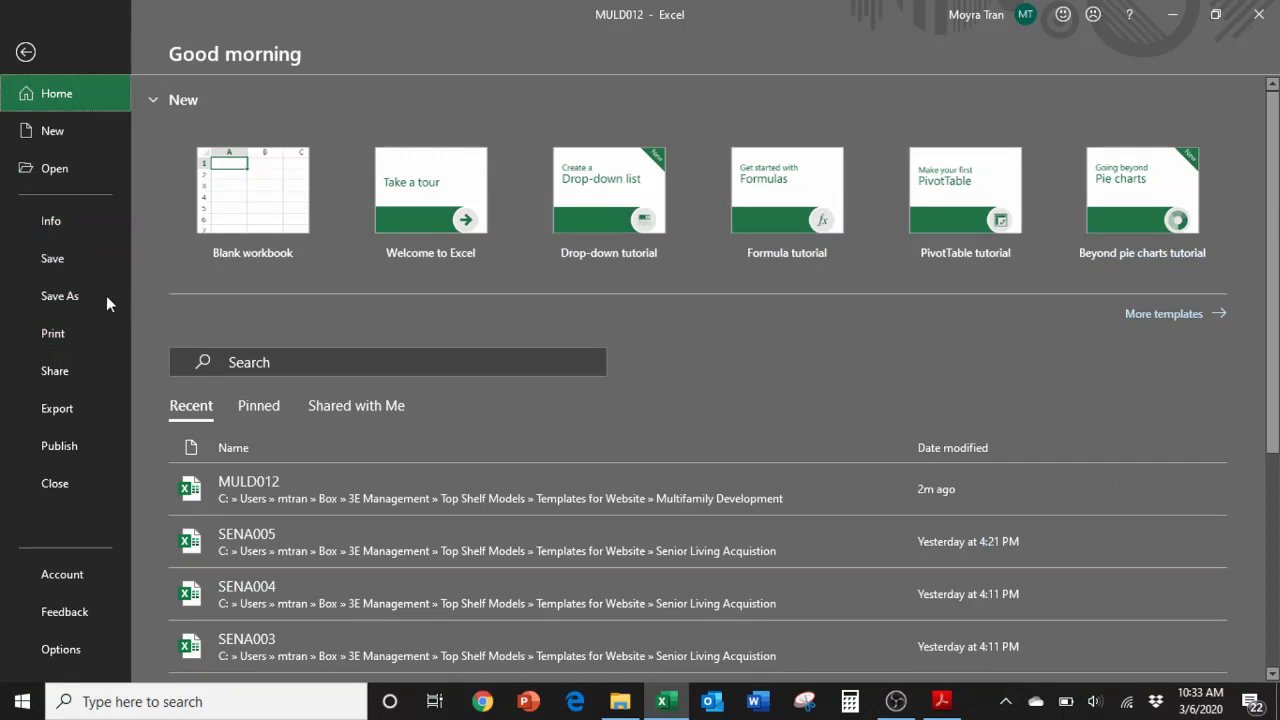
left_click(60, 652)
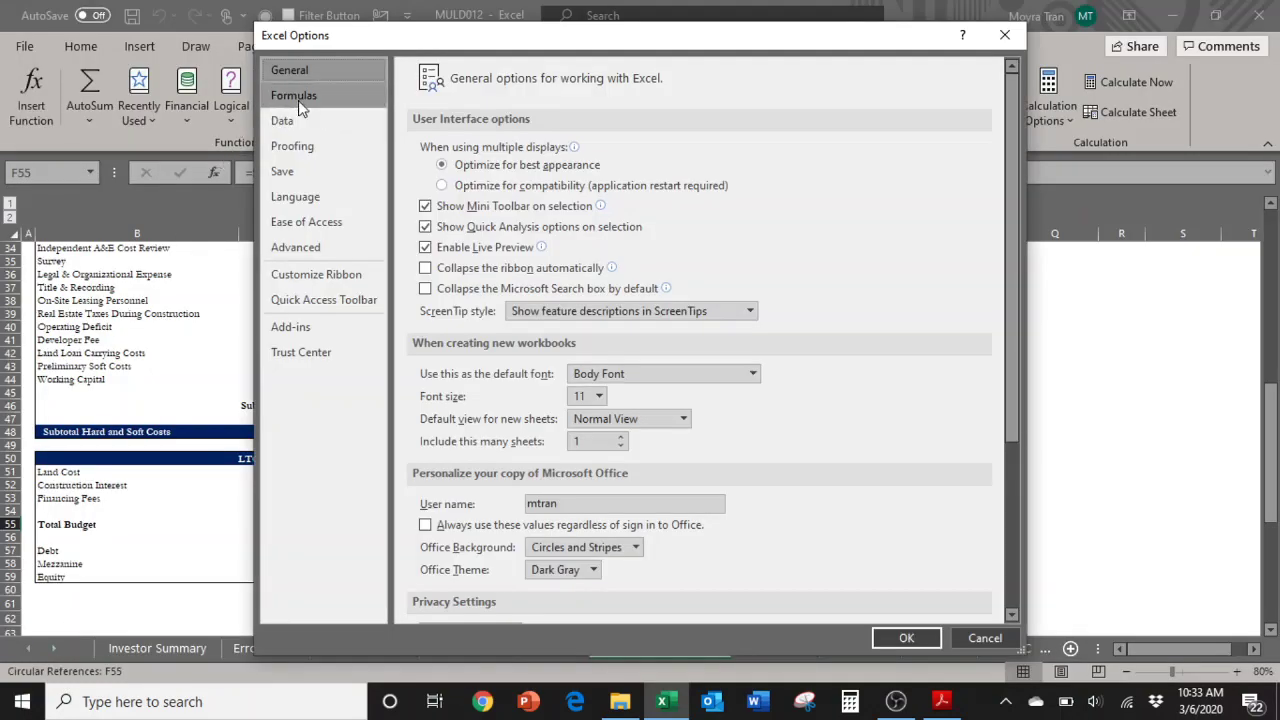
left_click(298, 100)
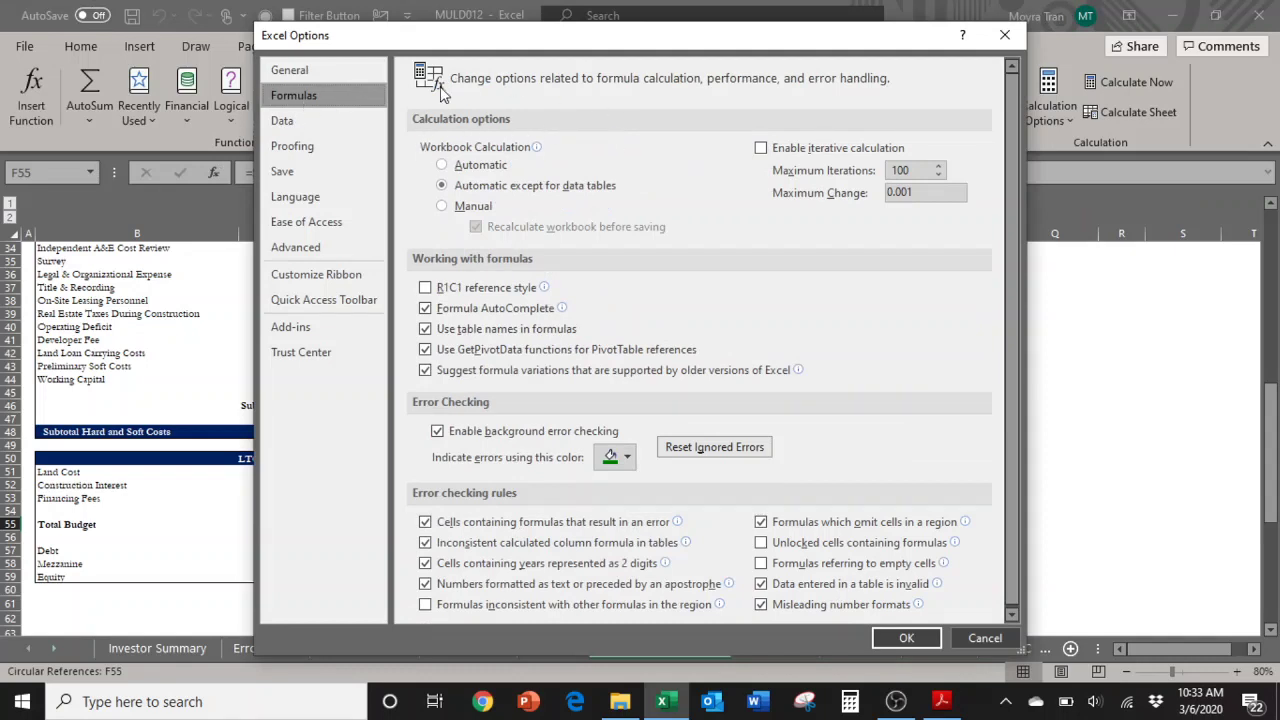
left_click(761, 149)
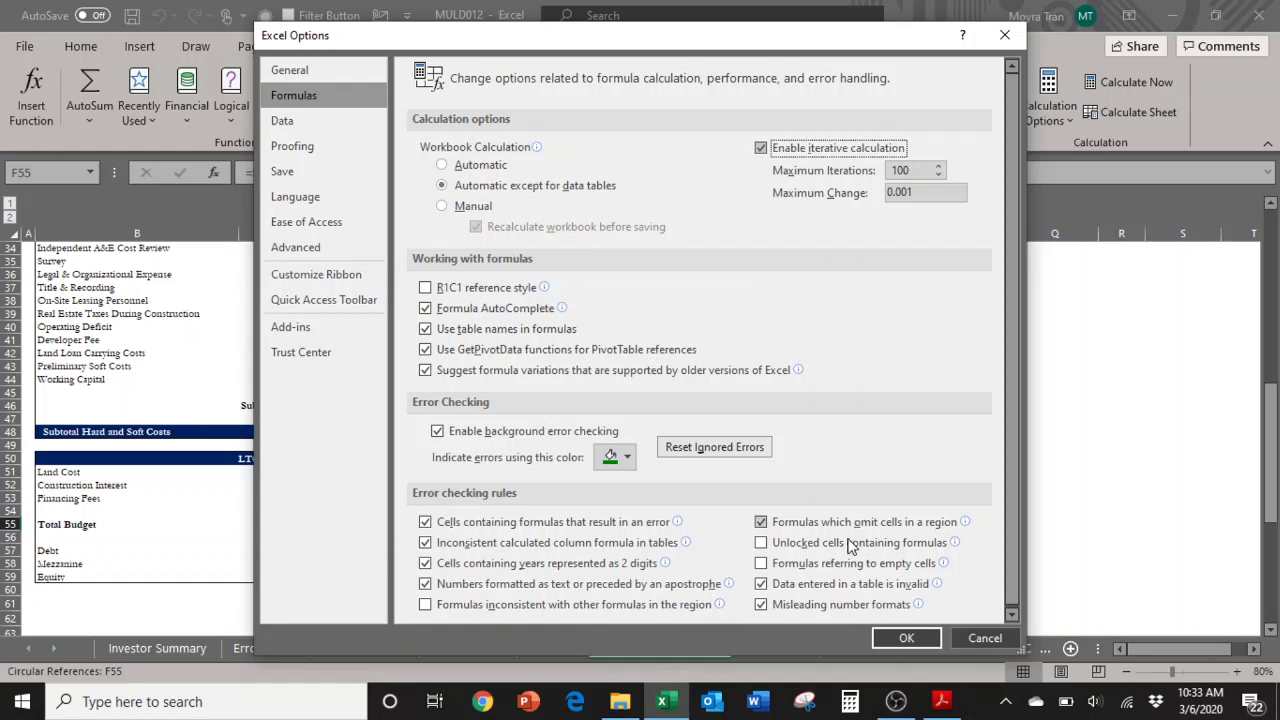
left_click(906, 640)
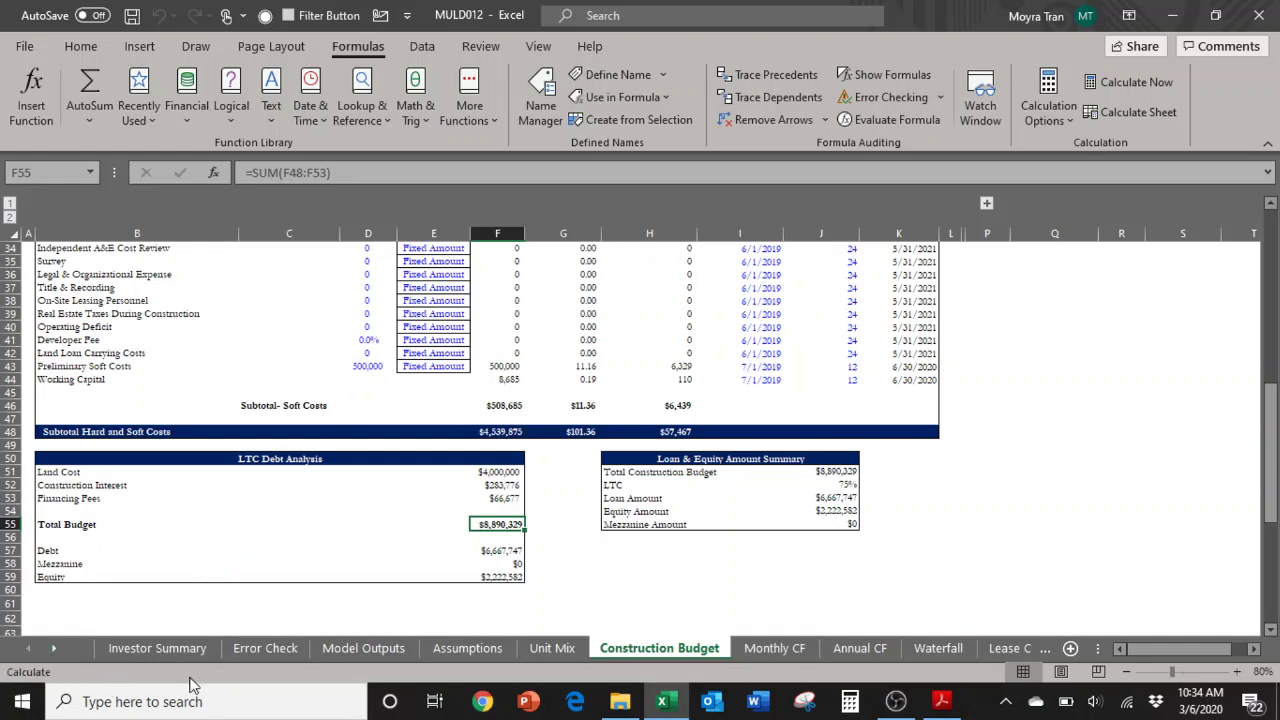
- Verify Circular References is greyed out under Error Checking, then return to the top of the sheet
left_click(939, 100)
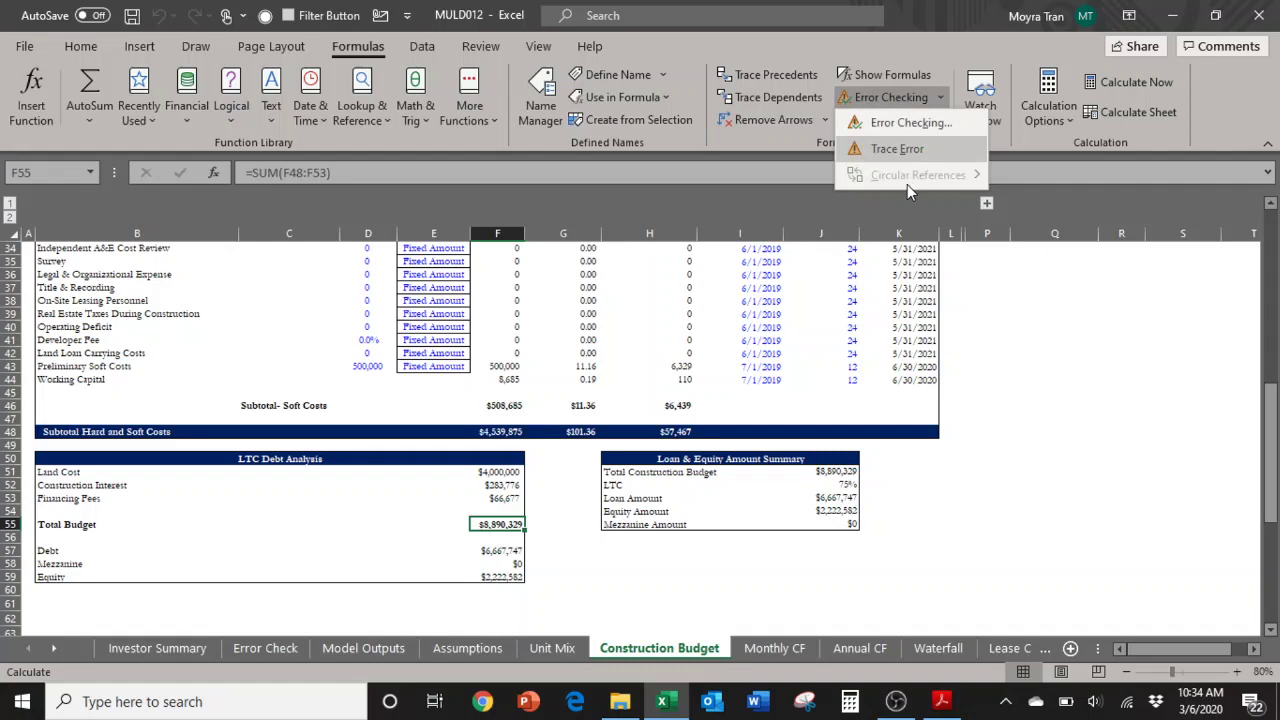
left_click(269, 326)
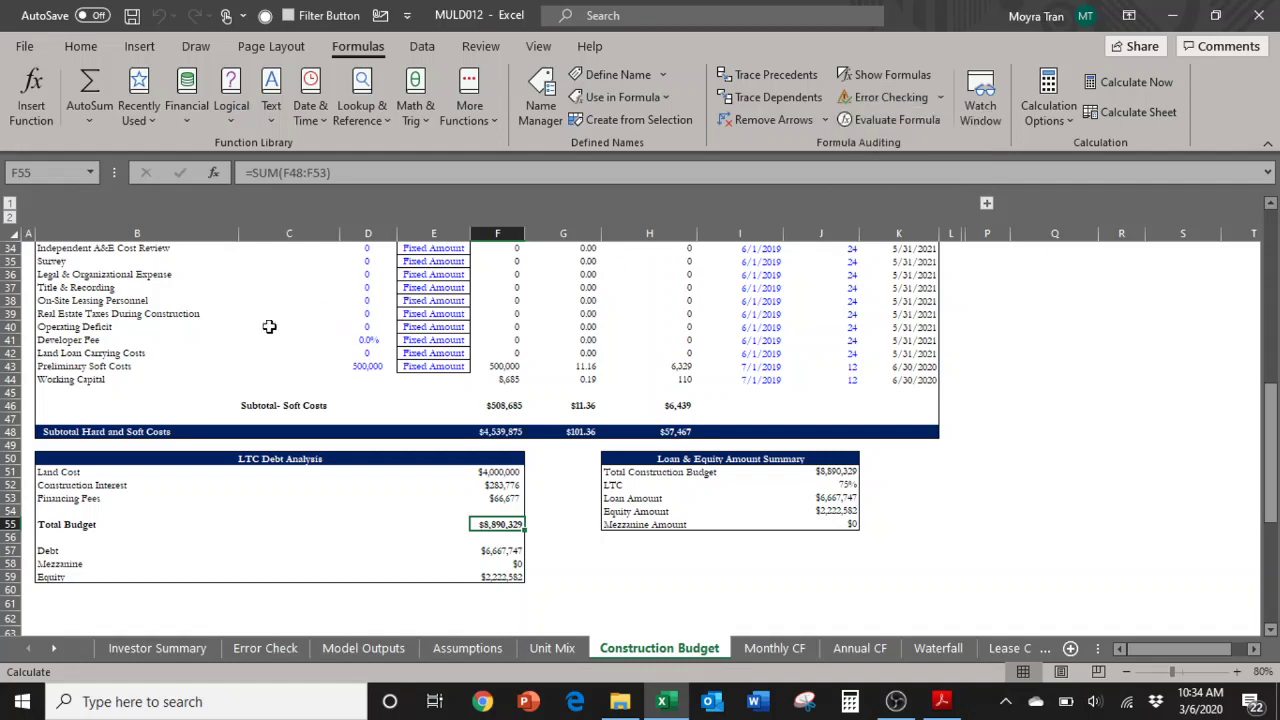
key("ctrl+Home")
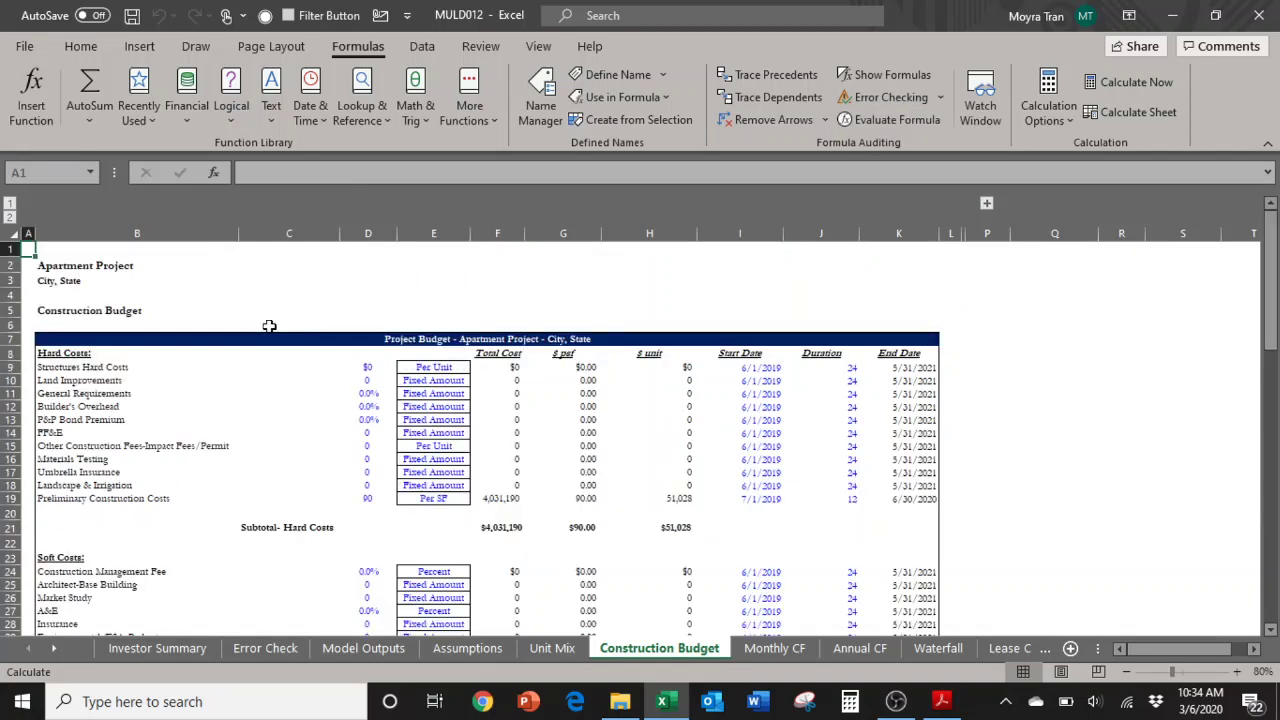
- Review Investor Summary and Construction Budget sheets, ending on Investor Summary with $8,890,329 Development Cost
left_click(141, 650)
scroll(307, 447, "down", 5)
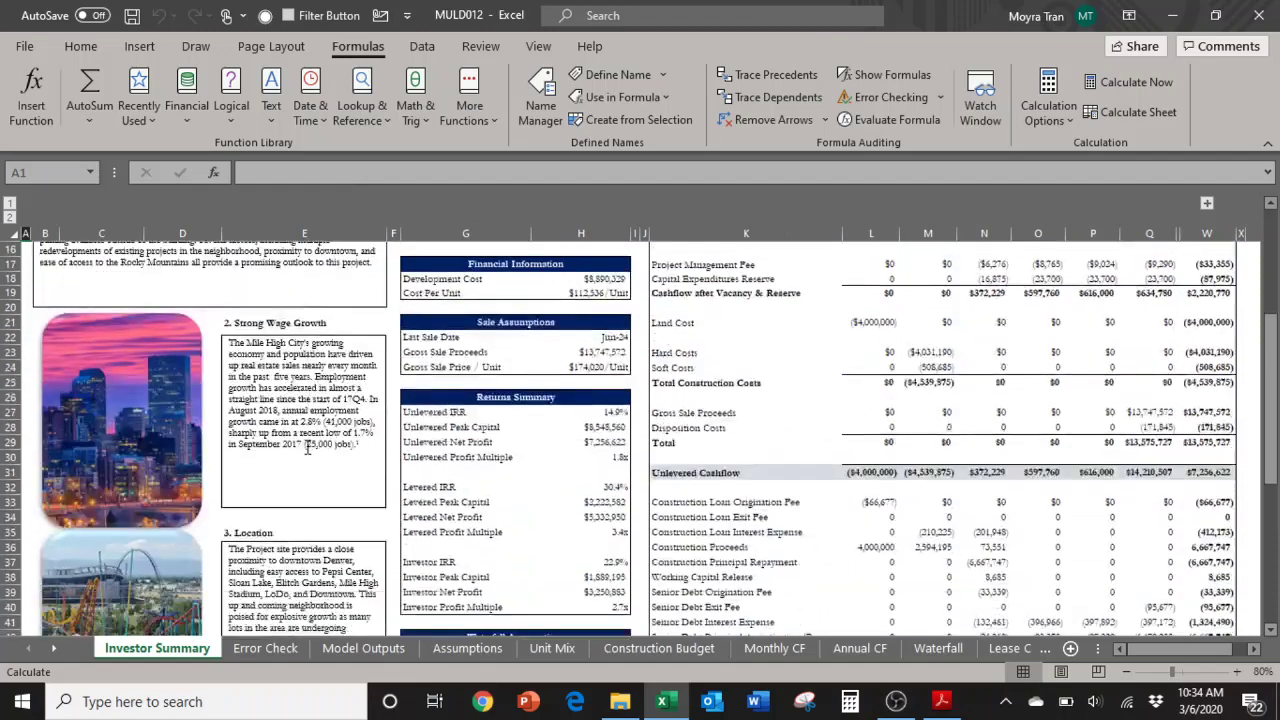
scroll(307, 447, "up", 5)
left_click(655, 650)
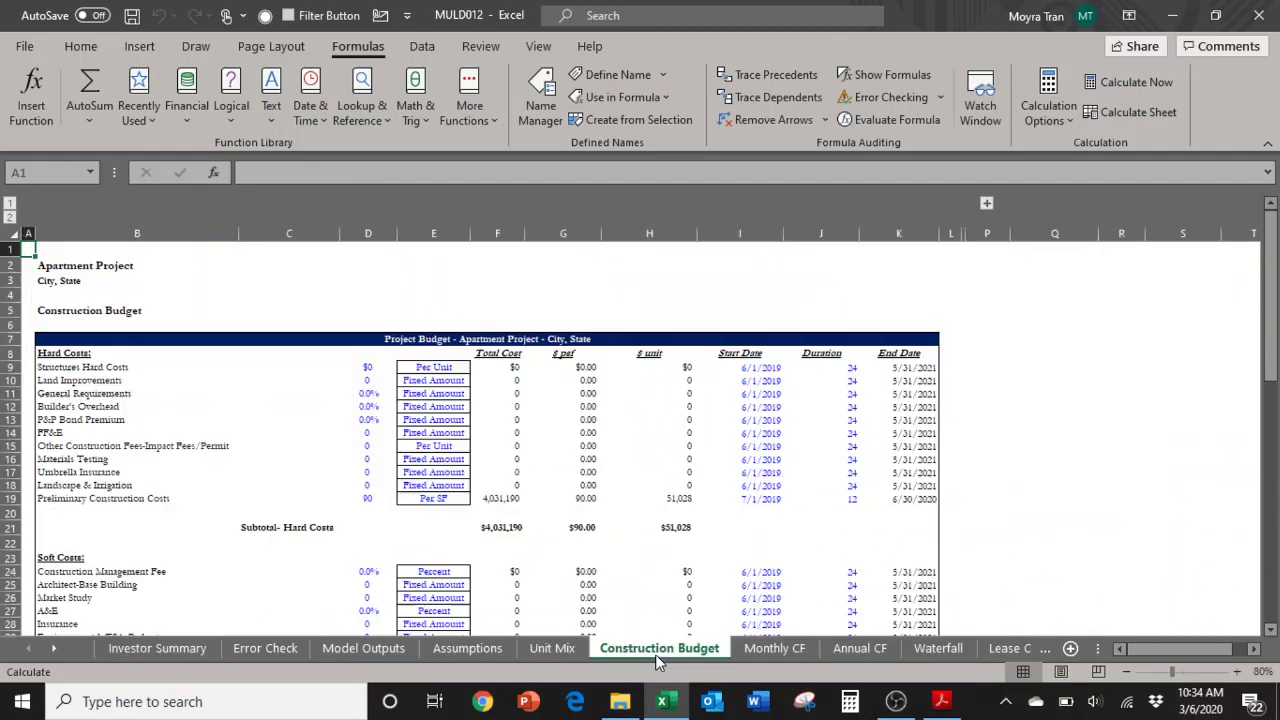
scroll(571, 443, "down", 11)
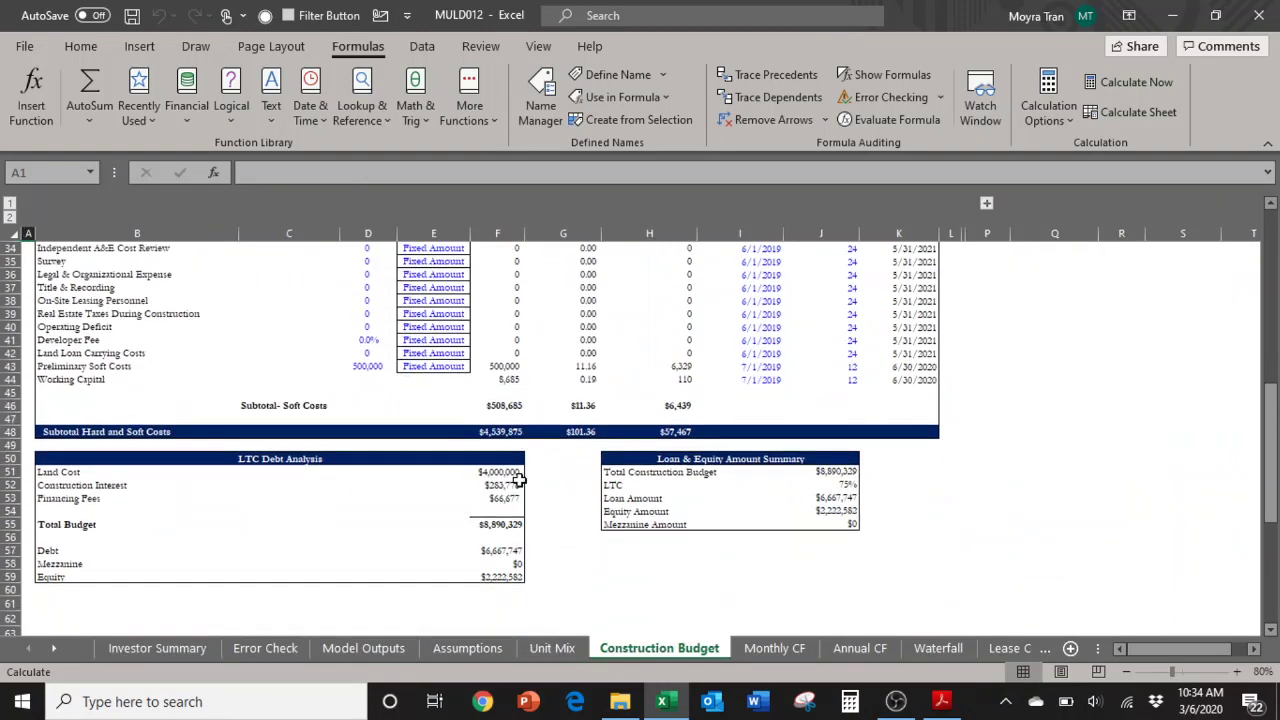
scroll(518, 481, "up", 11)
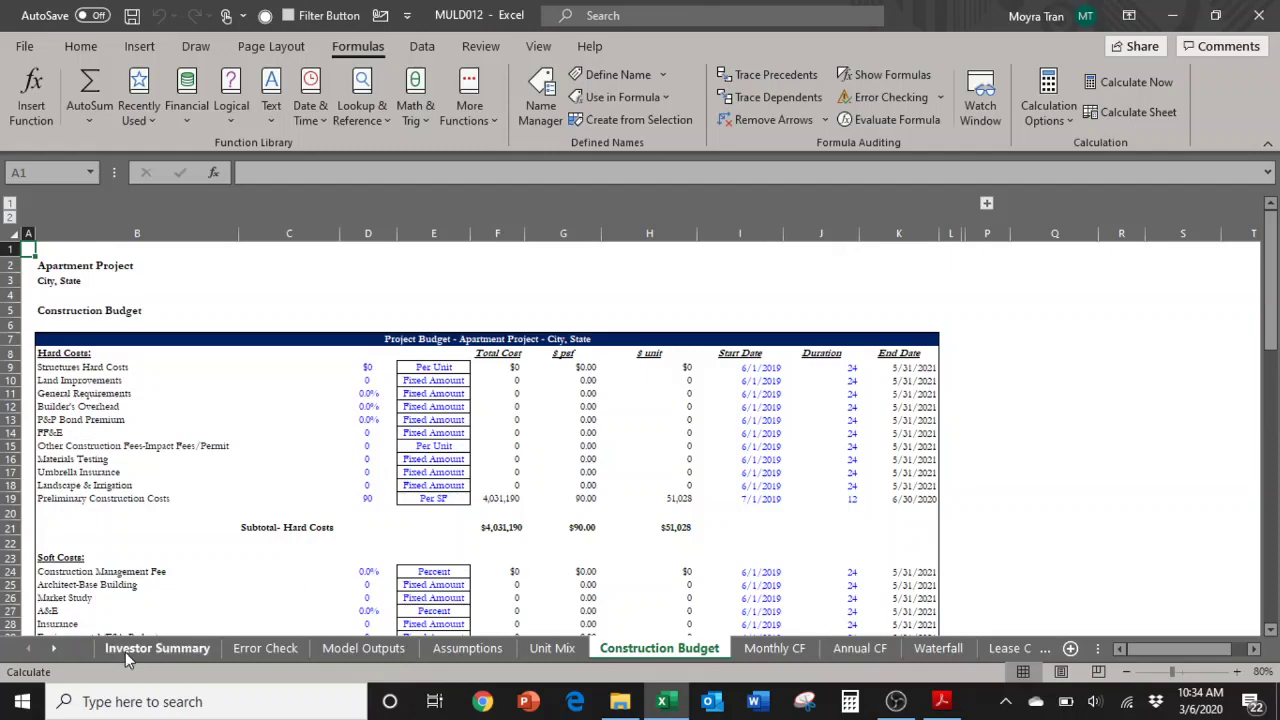
left_click(125, 652)
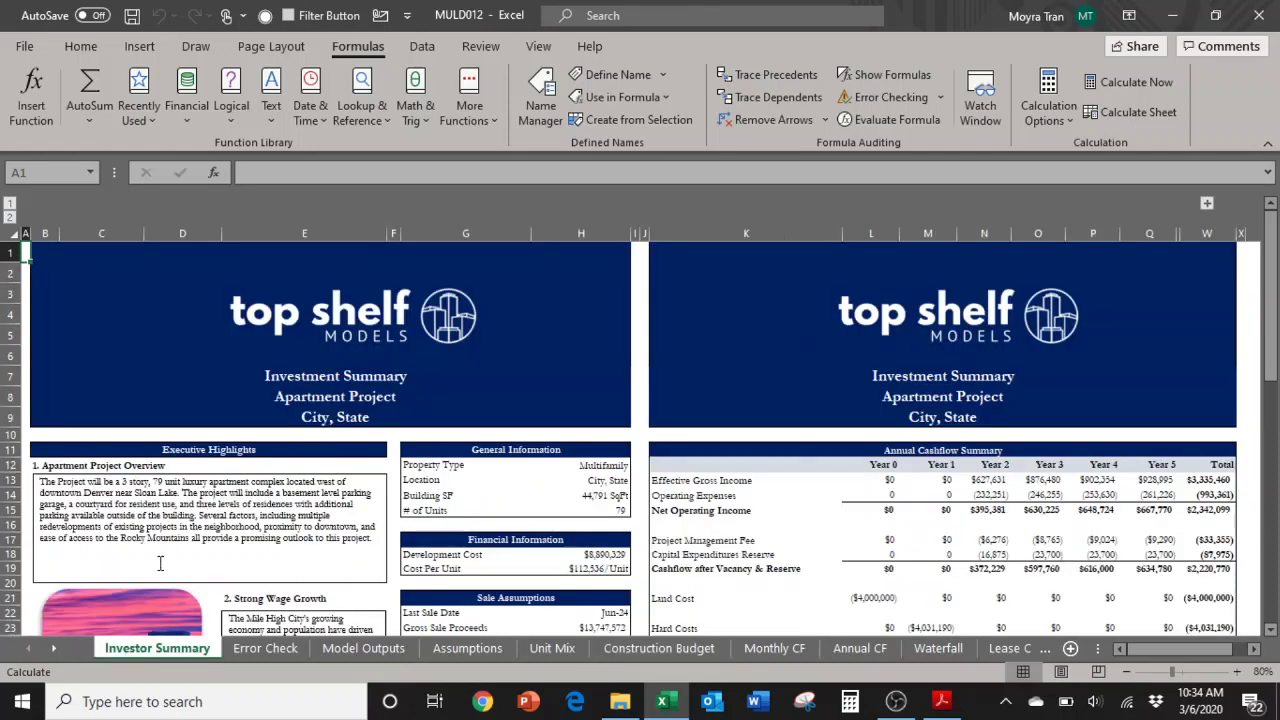